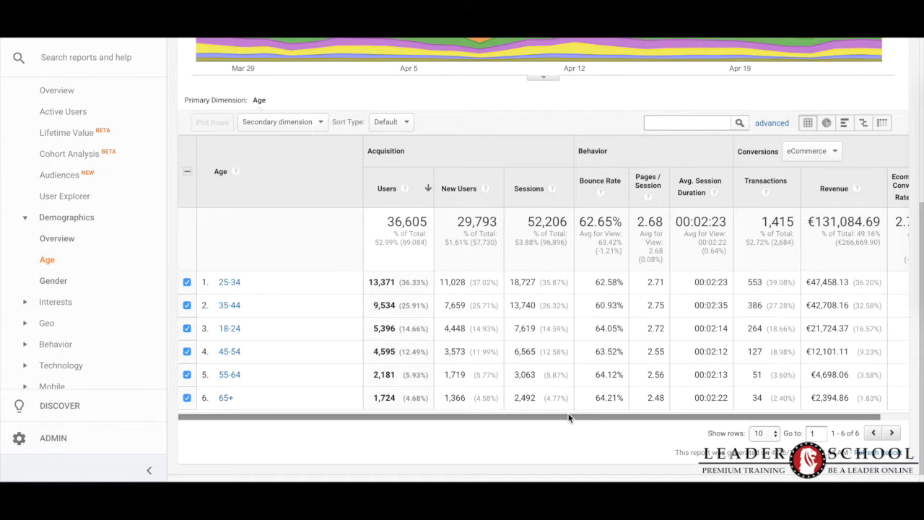
# Examine the eCommerce conversion columns of the age report, including the total revenue.
pyautogui.moveTo(569, 416); pyautogui.dragTo(581, 416)
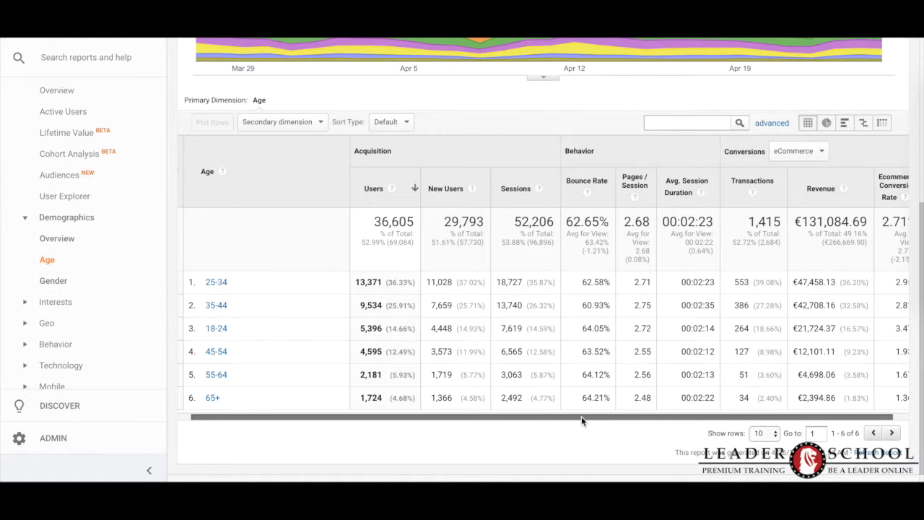
pyautogui.moveTo(581, 416); pyautogui.dragTo(601, 419)
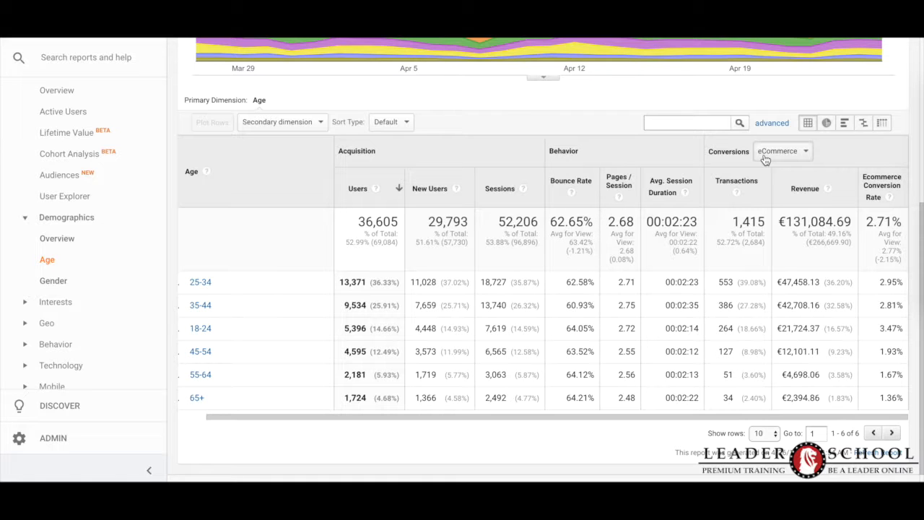
pyautogui.moveTo(779, 222); pyautogui.dragTo(848, 224)
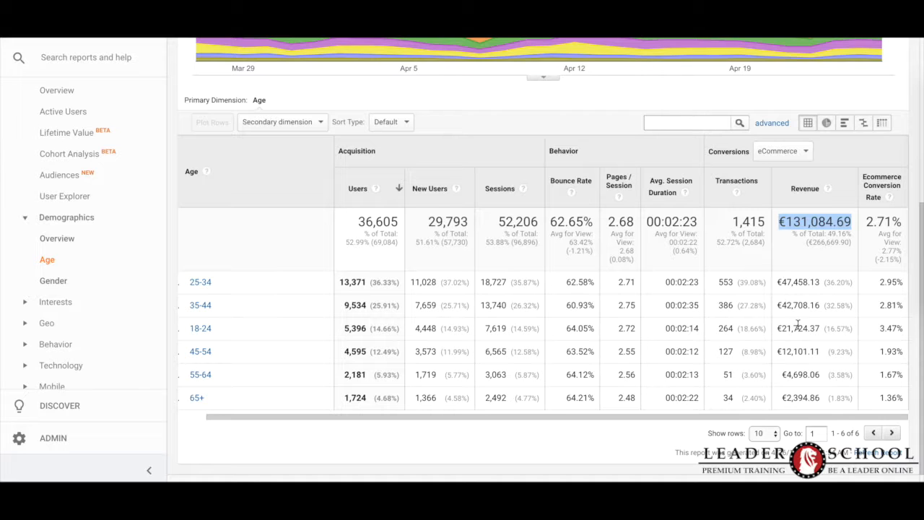
pyautogui.moveTo(361, 417); pyautogui.dragTo(312, 424)
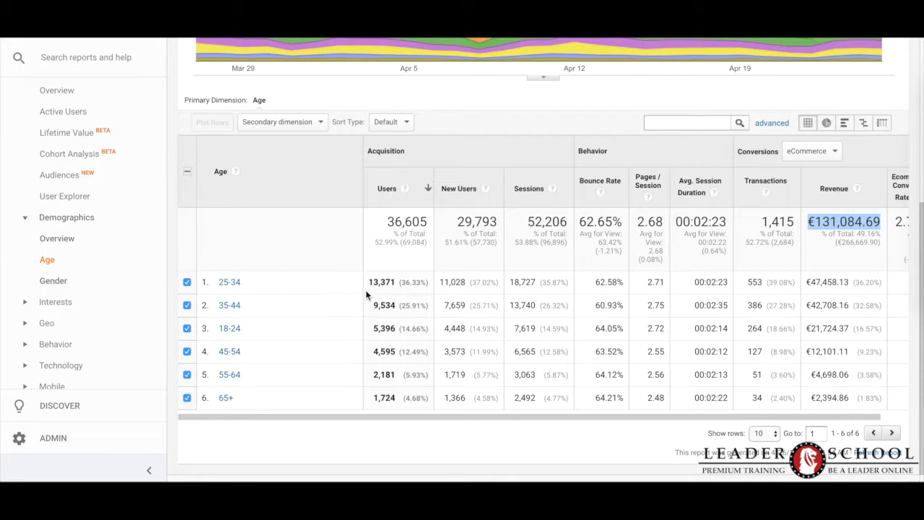
# Examine the 25-34 group's users, sessions, transactions and revenue, and compare average session duration across the age groups.
pyautogui.moveTo(368, 282); pyautogui.dragTo(396, 280)
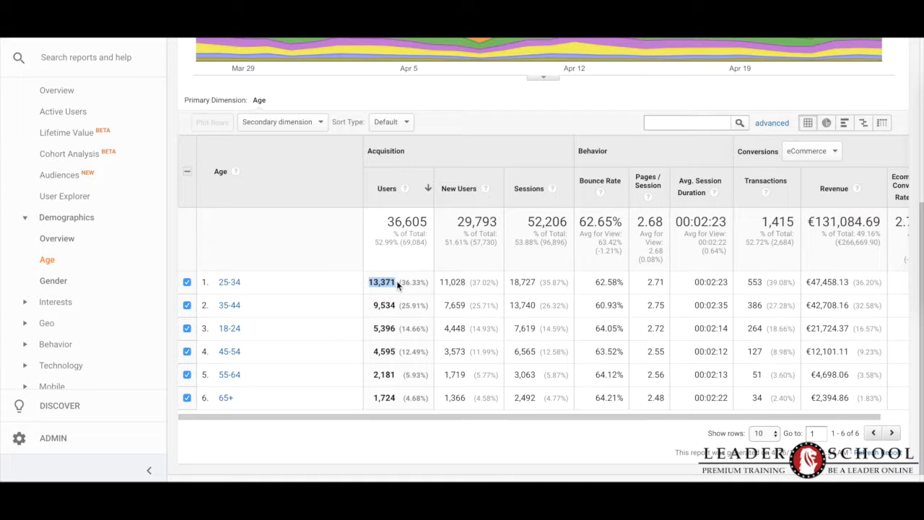
pyautogui.moveTo(510, 281); pyautogui.dragTo(536, 285)
pyautogui.moveTo(608, 413); pyautogui.dragTo(634, 417)
pyautogui.moveTo(668, 281); pyautogui.dragTo(699, 281)
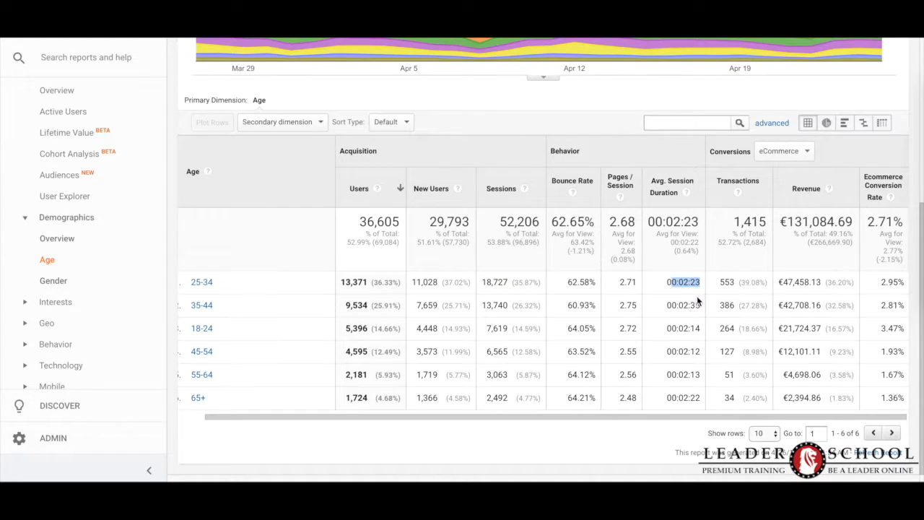
pyautogui.moveTo(668, 305); pyautogui.dragTo(702, 305)
pyautogui.moveTo(671, 222); pyautogui.dragTo(693, 222)
pyautogui.moveTo(677, 374); pyautogui.dragTo(700, 374)
pyautogui.moveTo(674, 415)
pyautogui.mouseDown()
pyautogui.moveTo(647, 415)
pyautogui.moveTo(675, 415)
pyautogui.mouseUp()
pyautogui.moveTo(723, 282); pyautogui.dragTo(732, 282)
pyautogui.doubleClick(723, 282)
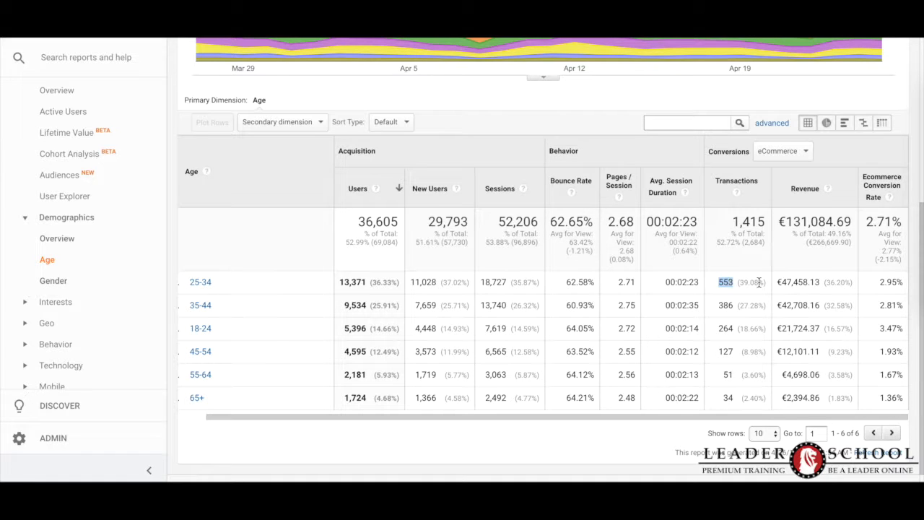
pyautogui.moveTo(779, 283); pyautogui.dragTo(818, 281)
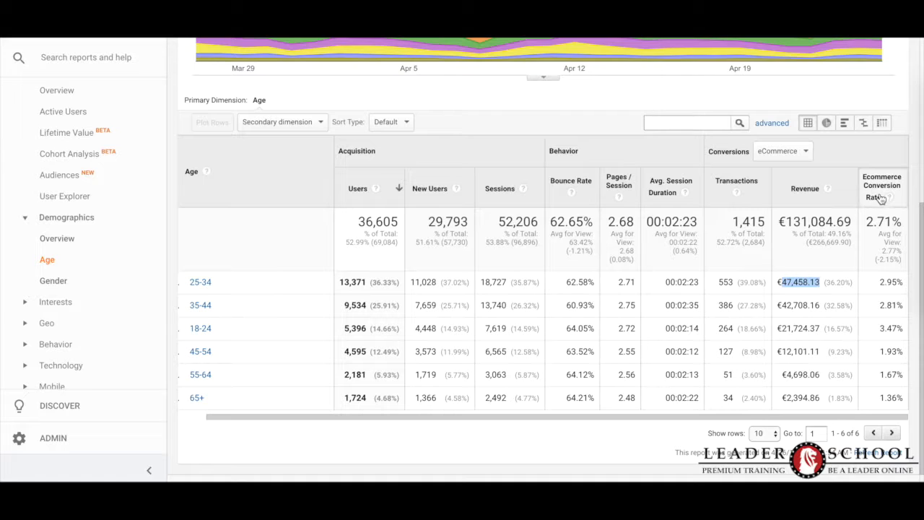
# Compare the ecommerce conversion rates of the 25-34 and 18-24 age groups with the overall rate.
pyautogui.moveTo(868, 224); pyautogui.dragTo(892, 221)
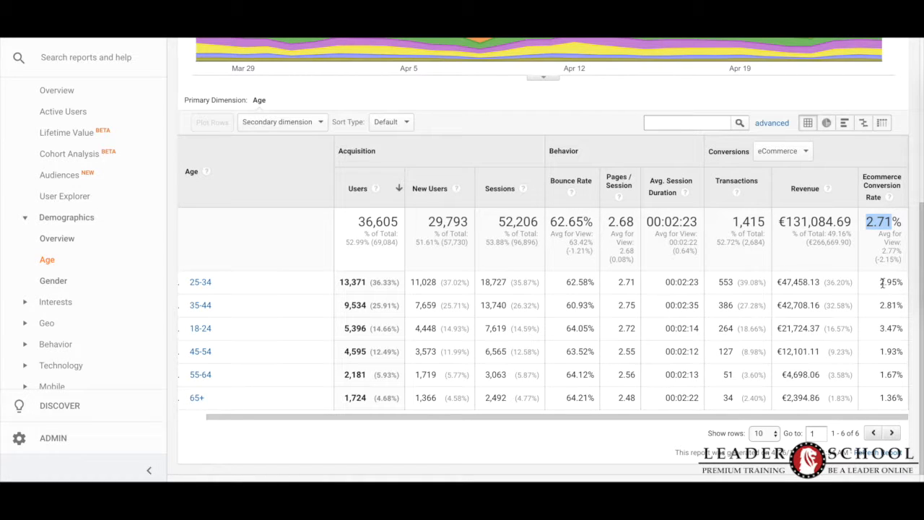
pyautogui.moveTo(880, 282); pyautogui.dragTo(900, 281)
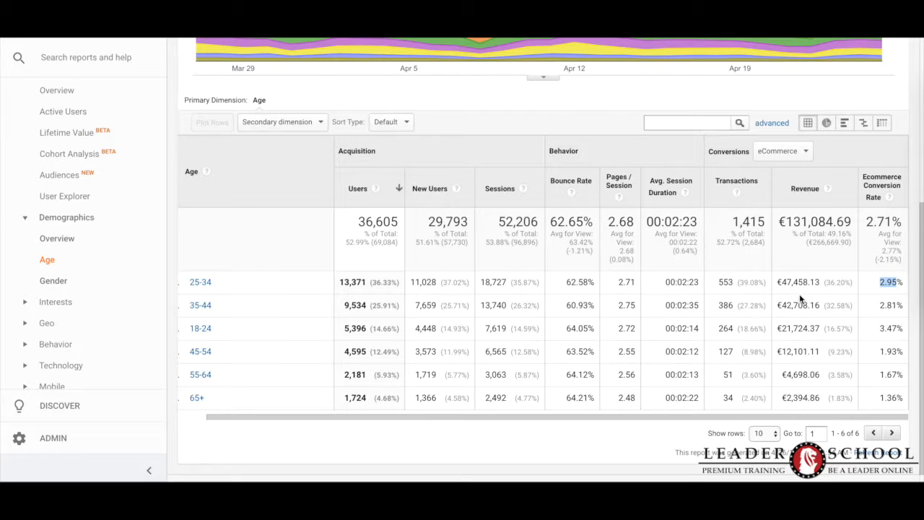
pyautogui.click(880, 283)
pyautogui.moveTo(880, 283); pyautogui.dragTo(900, 283)
pyautogui.moveTo(867, 221); pyautogui.dragTo(890, 223)
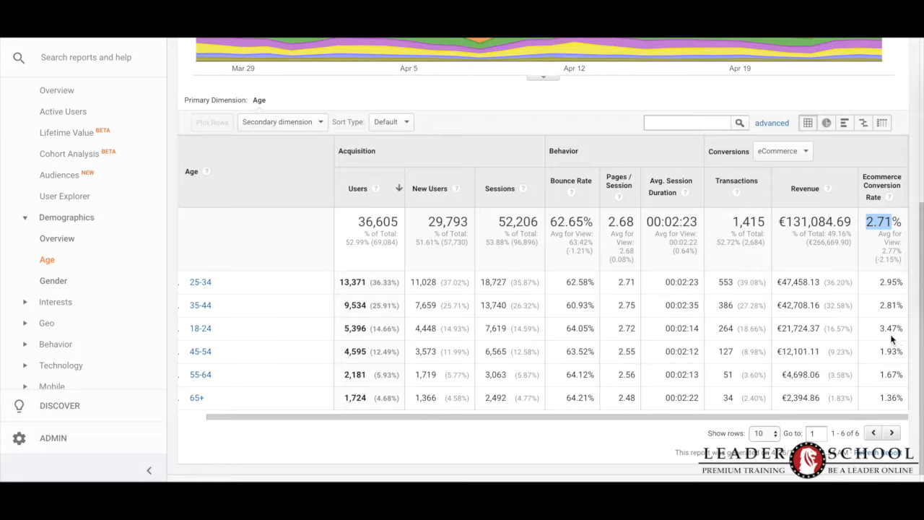
pyautogui.moveTo(879, 328); pyautogui.dragTo(899, 329)
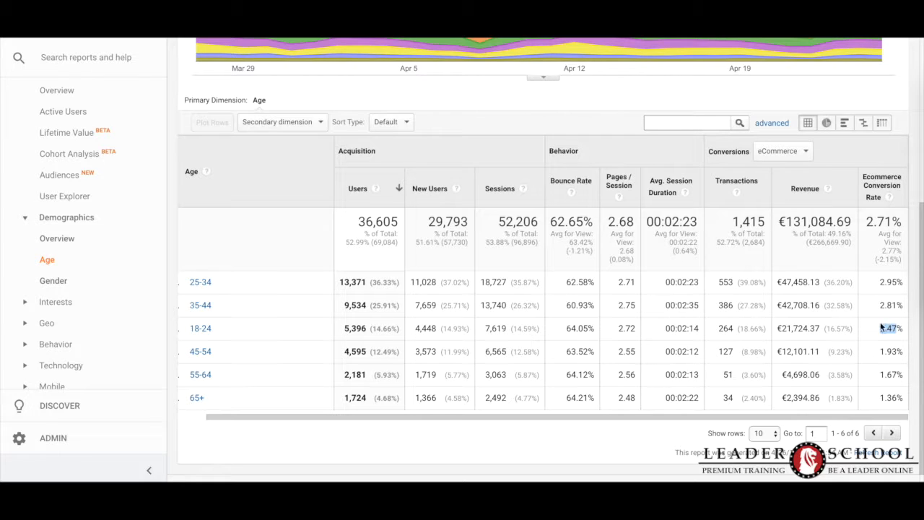
pyautogui.moveTo(879, 282); pyautogui.dragTo(901, 329)
# Export the Demographics: Age report to Google Sheets and confirm importing the data.
pyautogui.scroll(4, 531, 339)
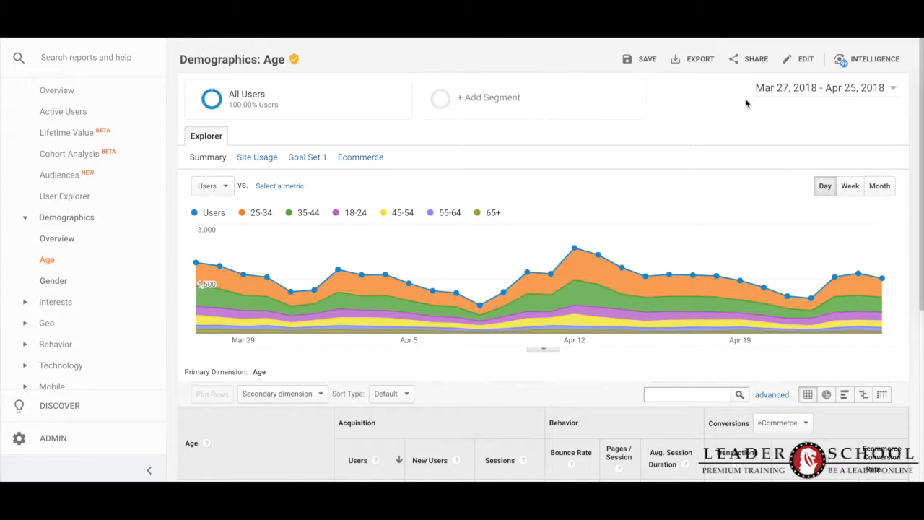
pyautogui.scroll(-3, 684, 202)
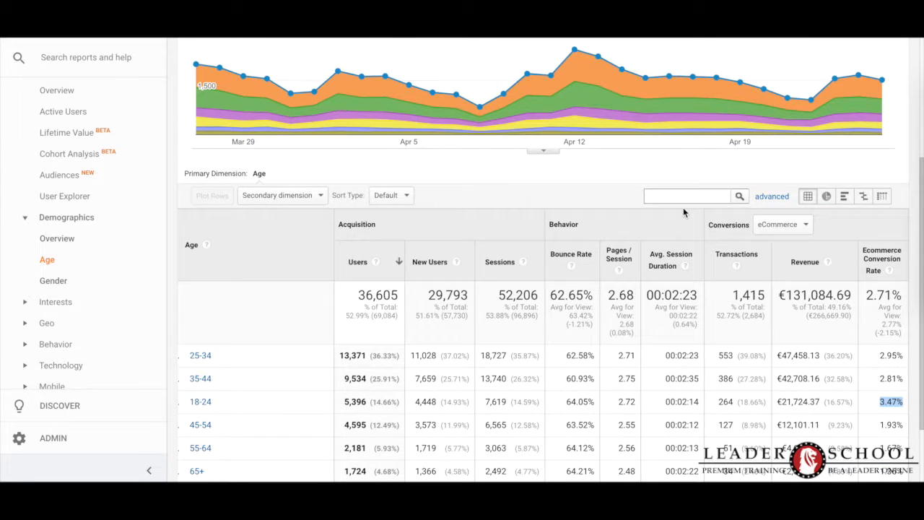
pyautogui.scroll(-1, 684, 209)
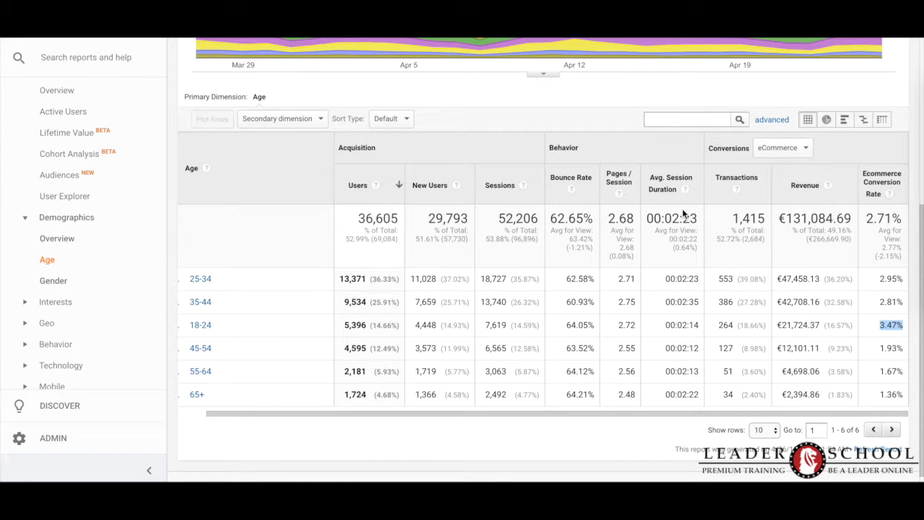
pyautogui.scroll(4, 684, 212)
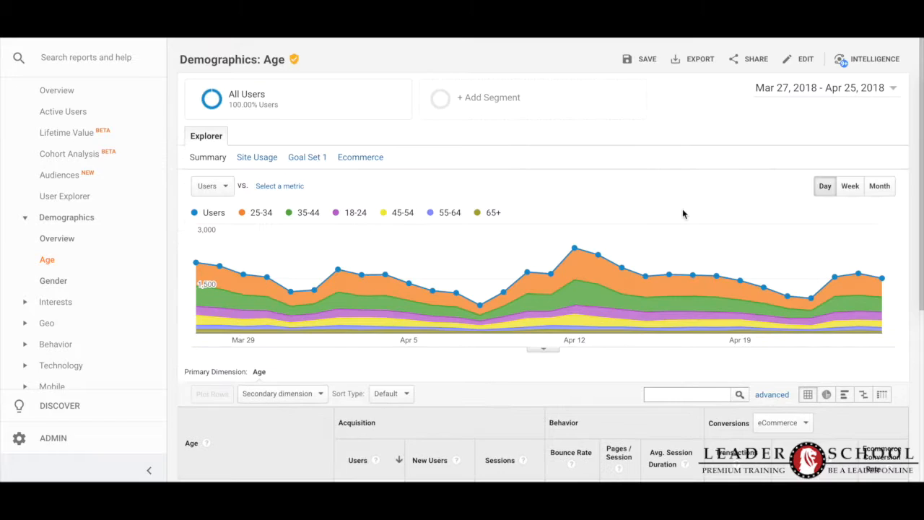
pyautogui.click(698, 59)
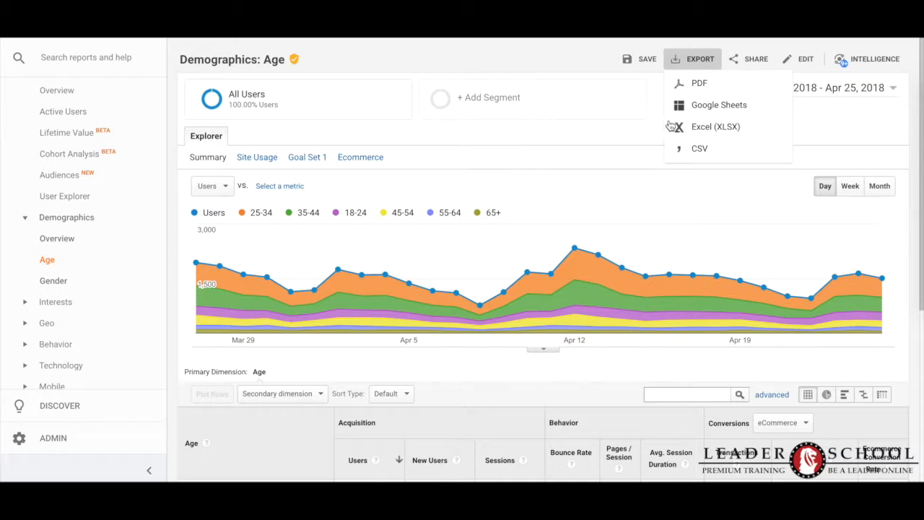
pyautogui.click(695, 67)
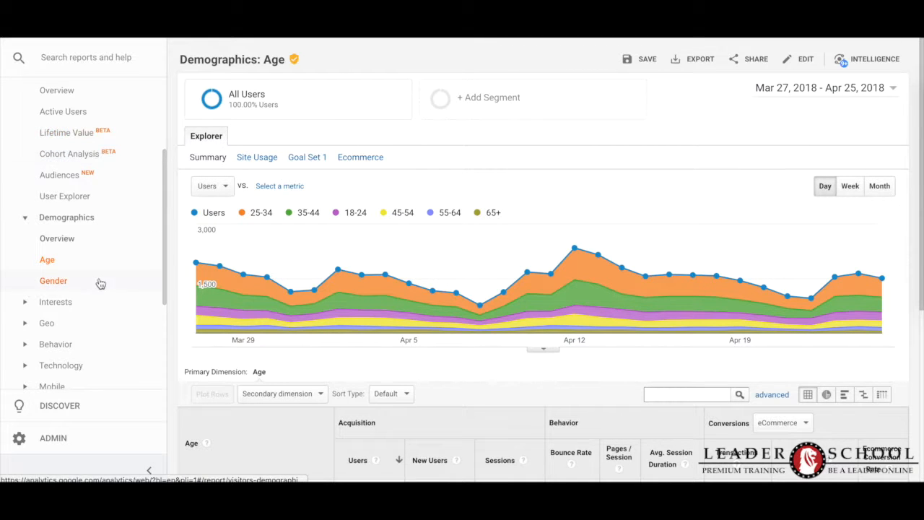
pyautogui.click(695, 66)
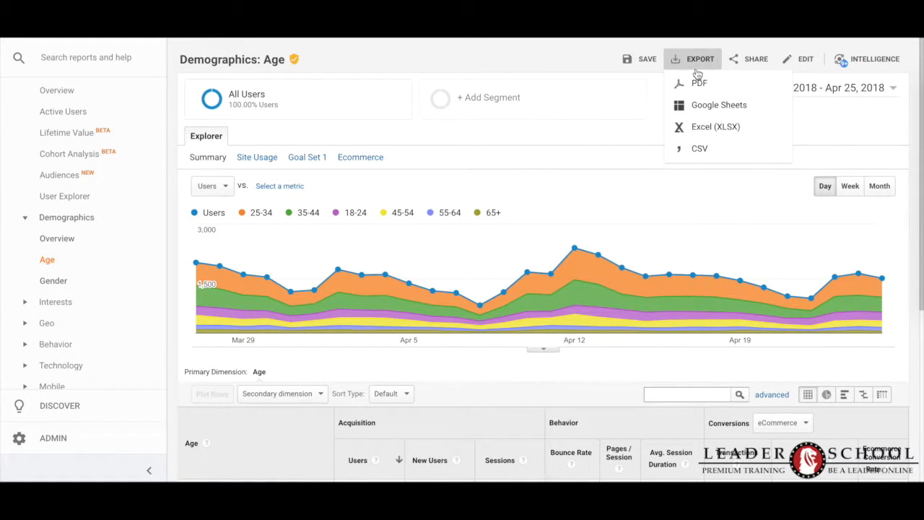
pyautogui.click(706, 107)
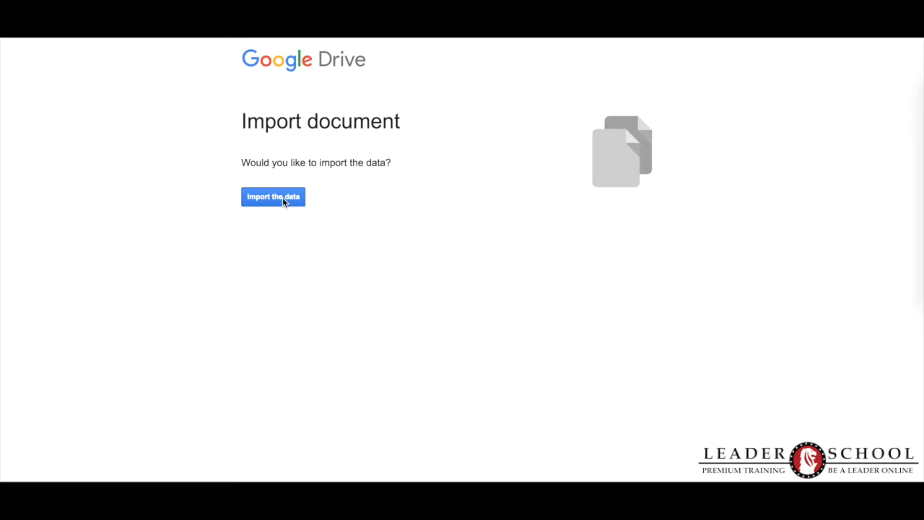
pyautogui.click(283, 200)
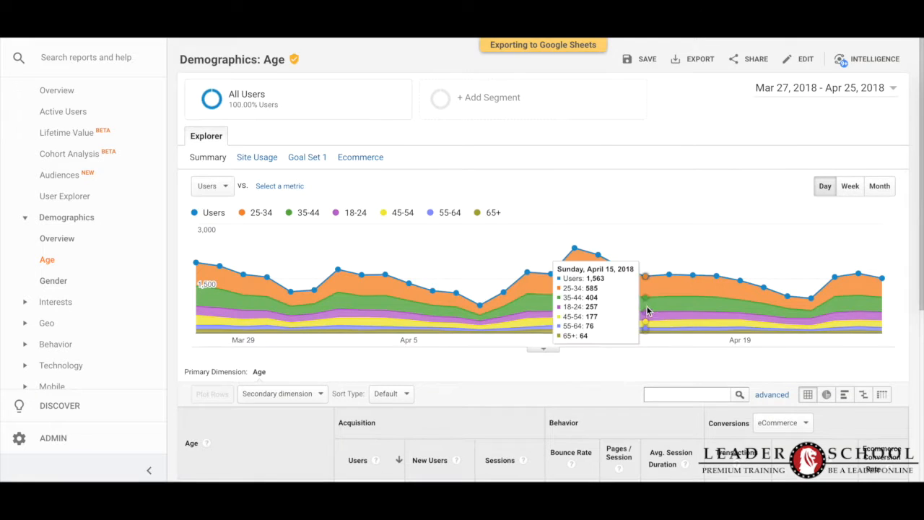
# Select the exported age summary table, cells A7 to J14, in the Google Sheets spreadsheet to review it.
pyautogui.scroll(-5, 645, 310)
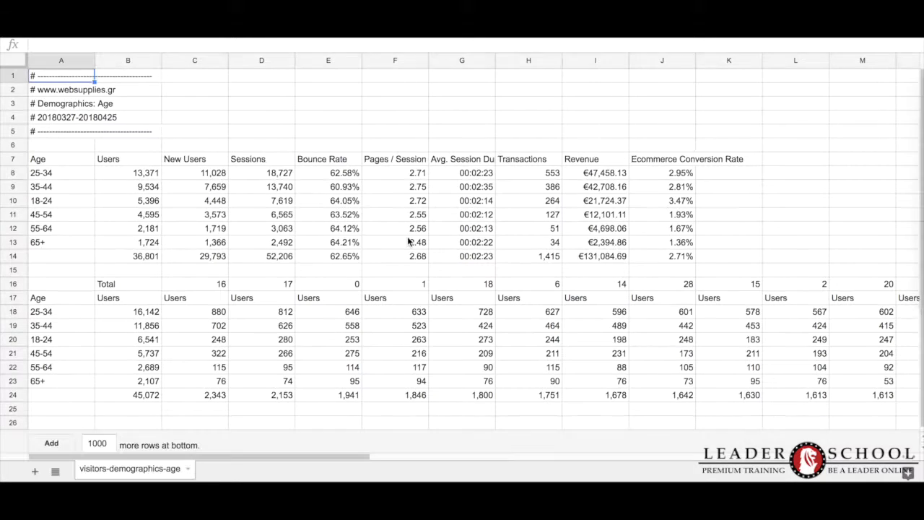
pyautogui.moveTo(52, 162); pyautogui.dragTo(329, 228)
pyautogui.moveTo(671, 258); pyautogui.dragTo(676, 256)
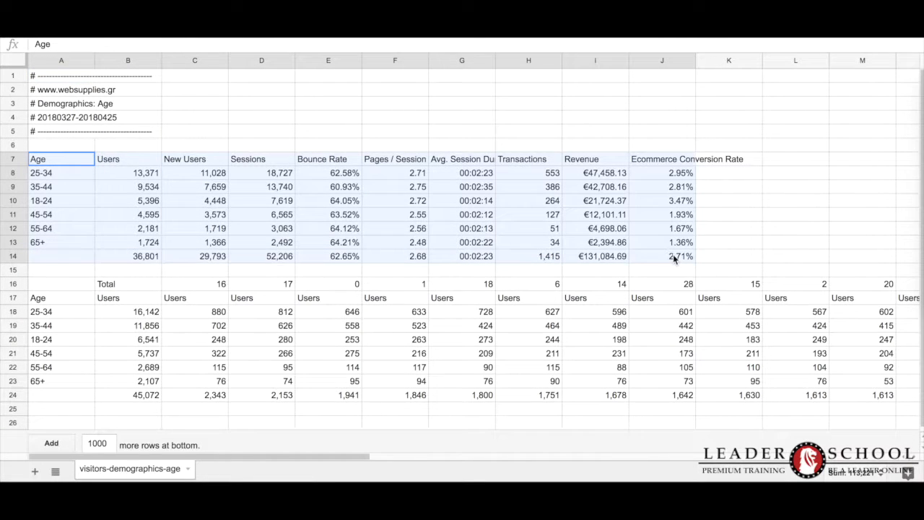
# Add the column heading "Average Cart" in cell K7, beside the ecommerce conversion rate heading.
pyautogui.click(727, 160)
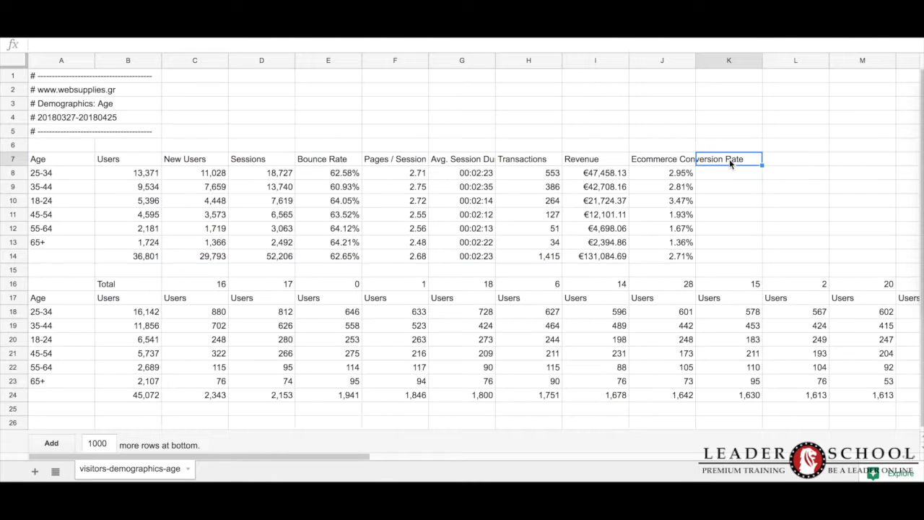
pyautogui.click(731, 176)
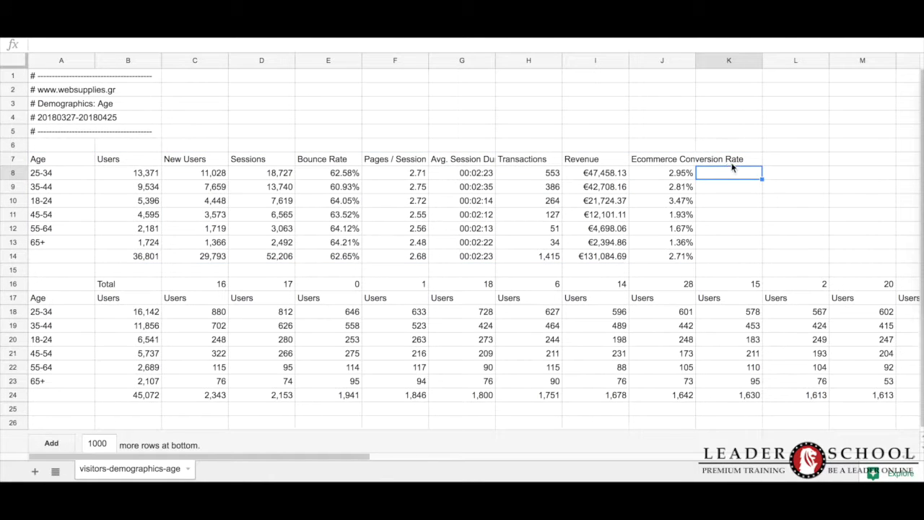
pyautogui.click(732, 162)
pyautogui.write('Avera')
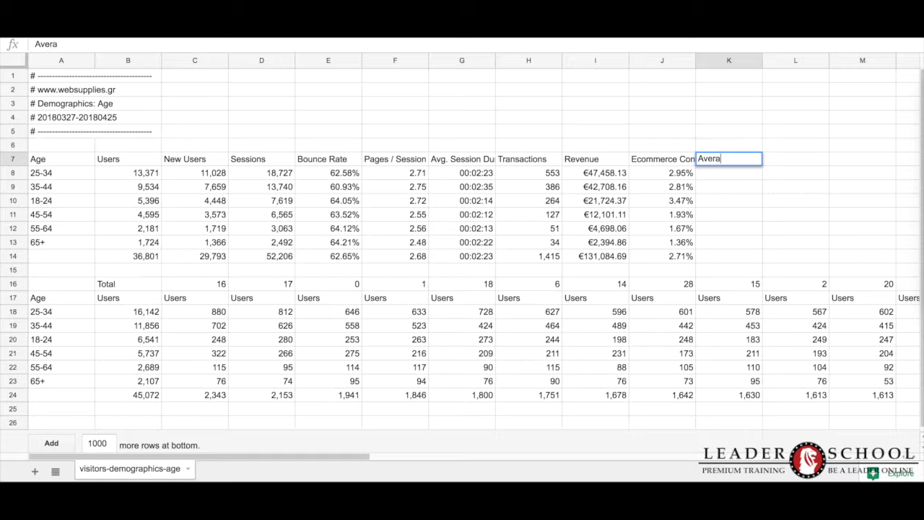
pyautogui.write('ge Cart')
pyautogui.press('Return')
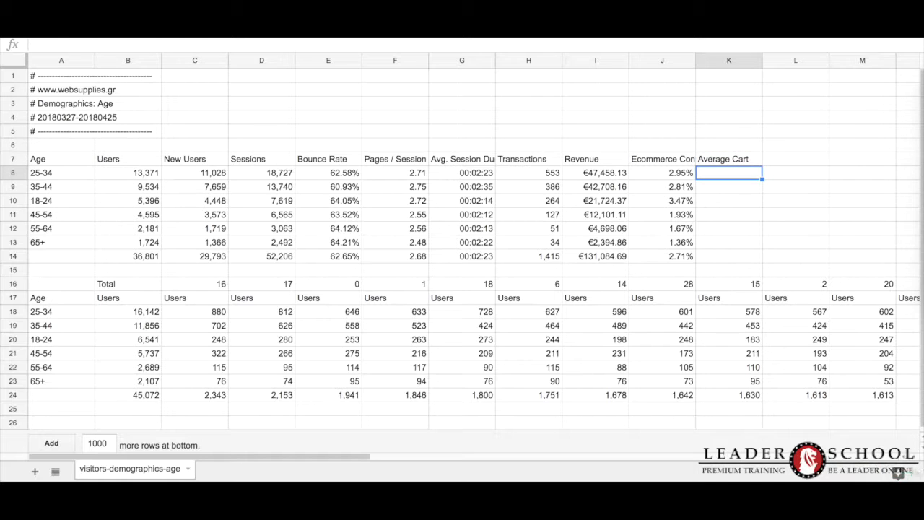
# Calculate revenue per transaction in K8 with the formula =I8/H8 and fill it down to K14.
pyautogui.write('=')
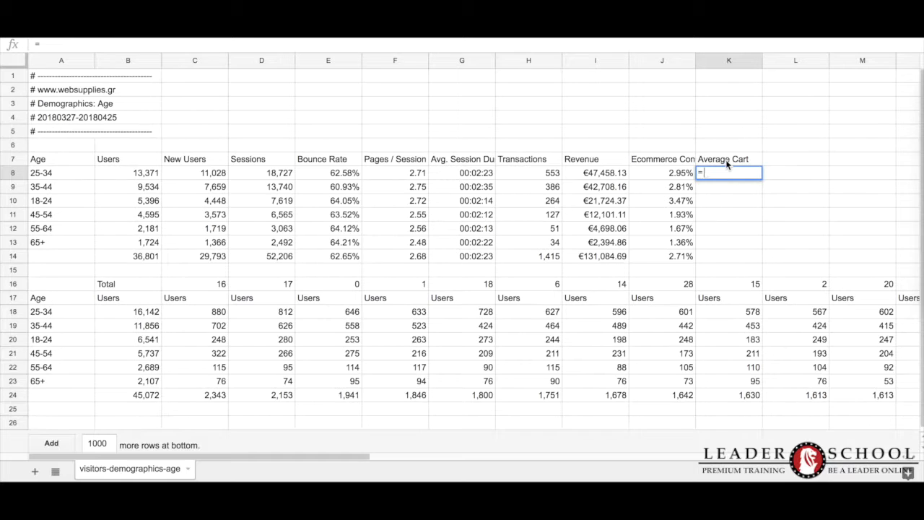
pyautogui.click(588, 173)
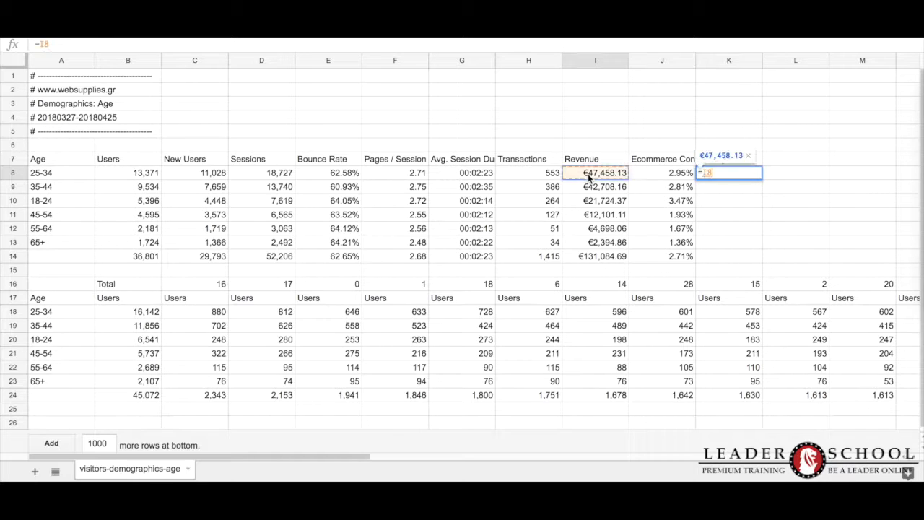
pyautogui.write('/')
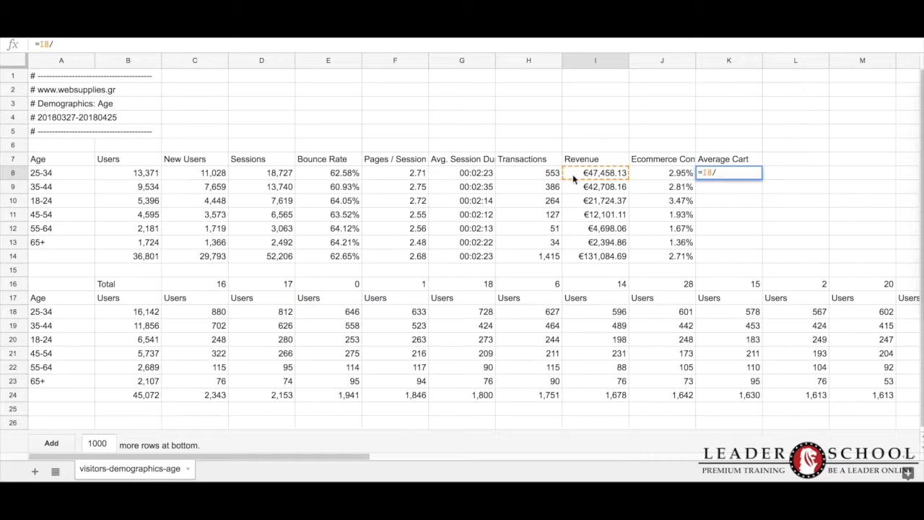
pyautogui.click(529, 174)
pyautogui.press('Return')
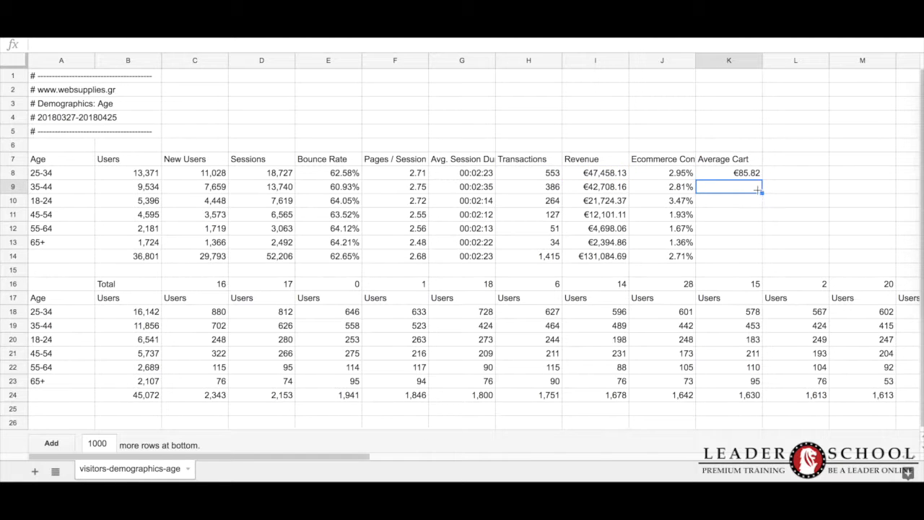
pyautogui.click(759, 176)
pyautogui.moveTo(761, 180); pyautogui.dragTo(752, 256)
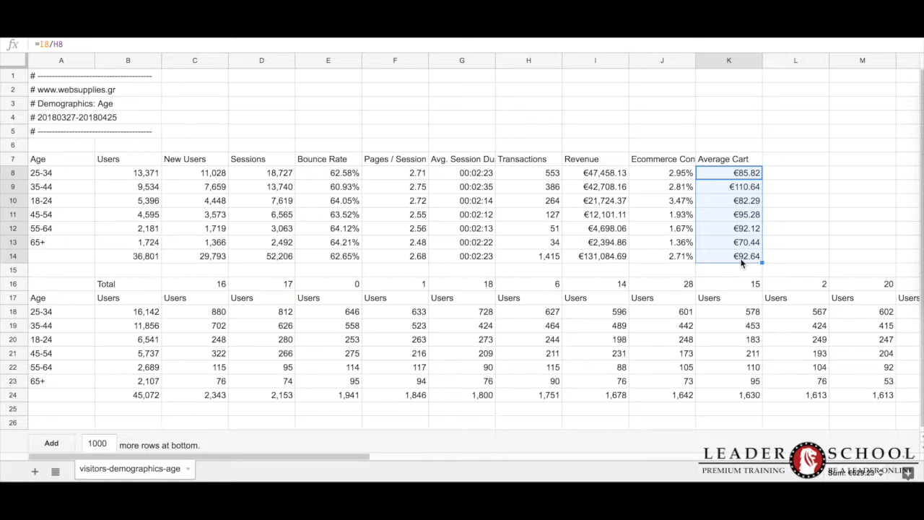
# Make the average cart values in K14 and K9 bold, and select the entire 35-44 row.
pyautogui.click(742, 259)
pyautogui.hotkey('ctrl', 'b')
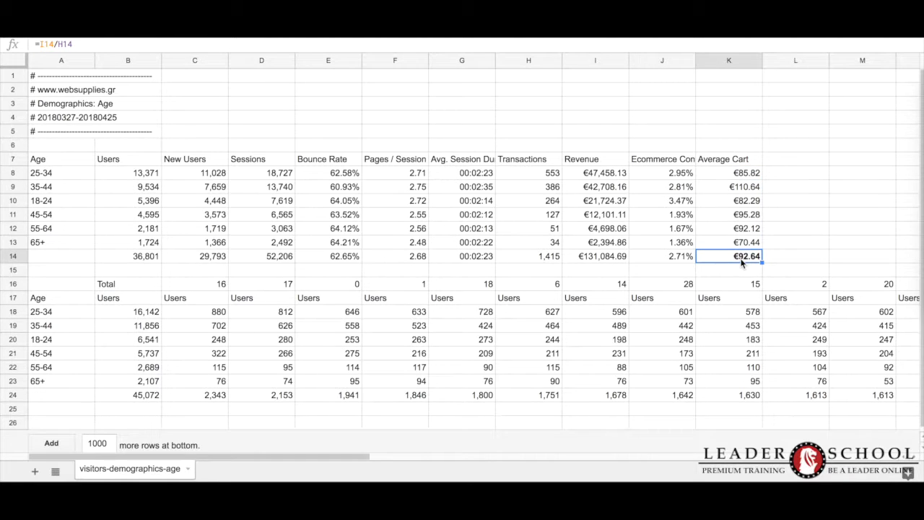
pyautogui.click(741, 189)
pyautogui.hotkey('ctrl', 'b')
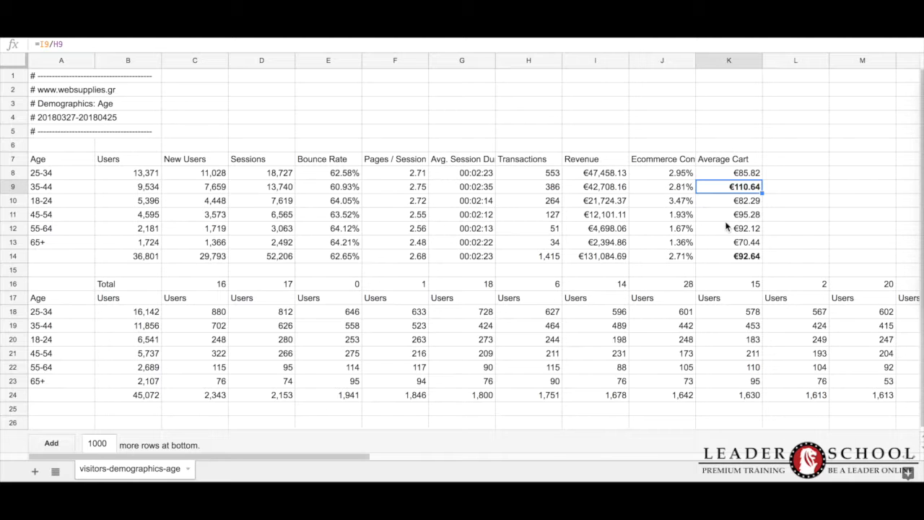
pyautogui.click(14, 186)
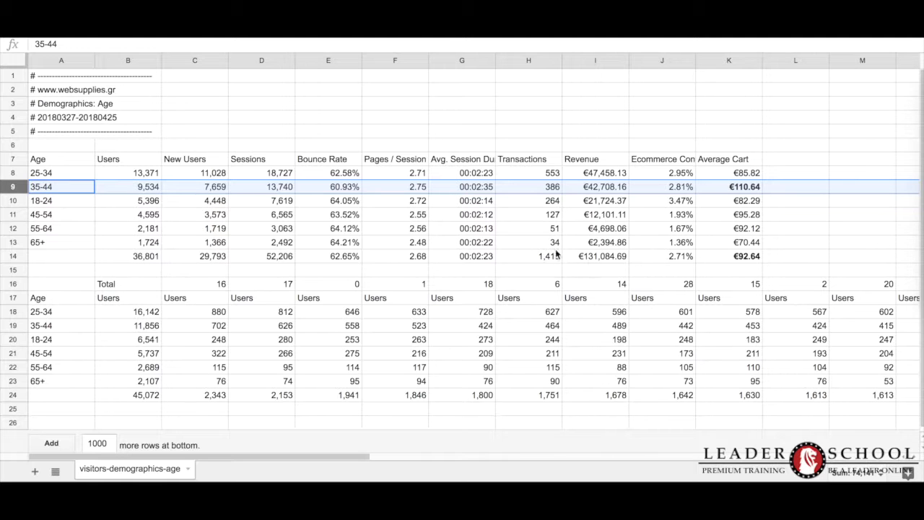
# Fill the ecommerce conversion rate cell of the 18-24 age group, J10, with bright green.
pyautogui.click(48, 204)
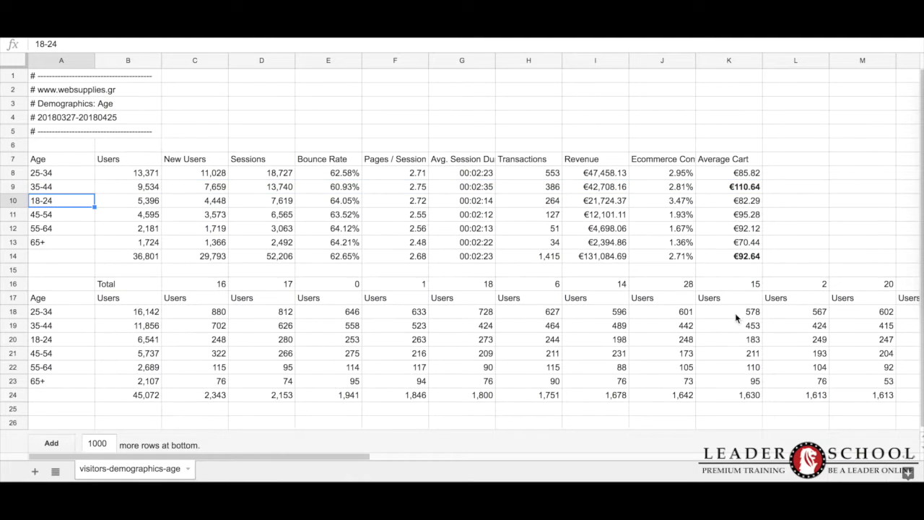
pyautogui.click(672, 205)
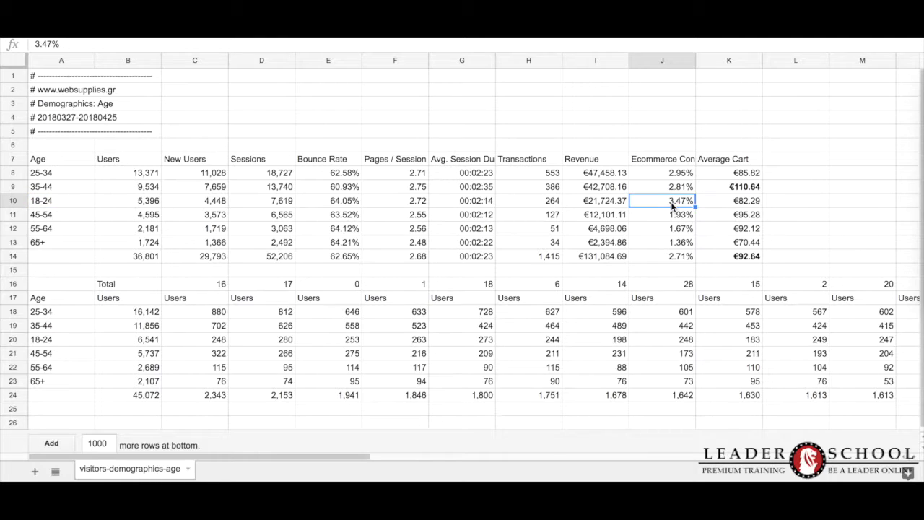
pyautogui.click(480, 34)
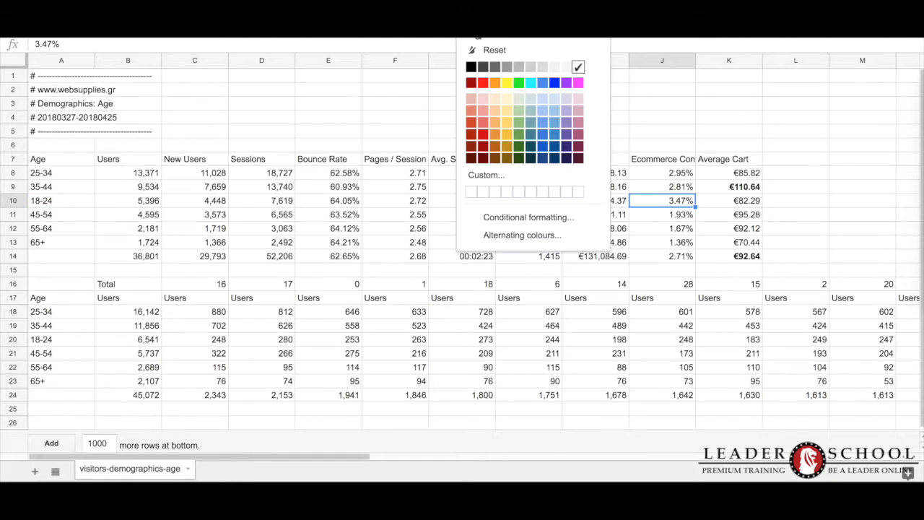
pyautogui.click(519, 83)
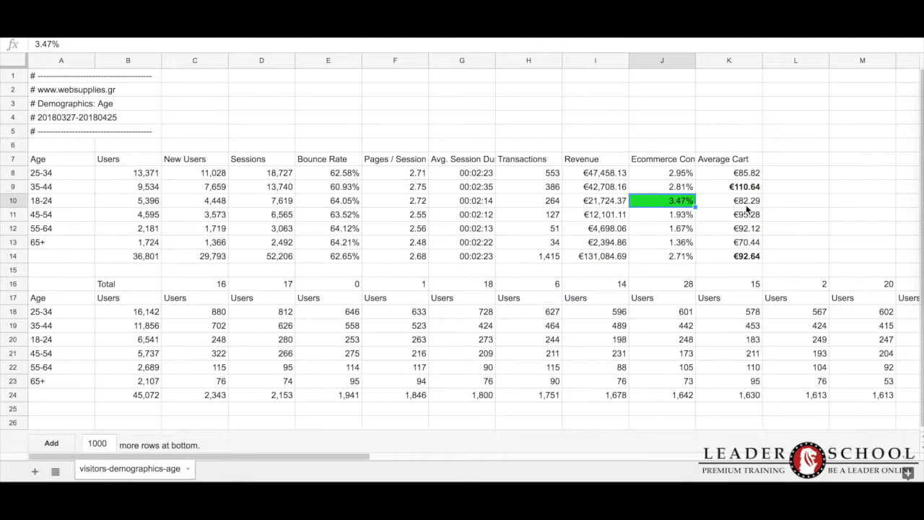
# Fill the average cart cell of the 35-44 age group, K9, with the same bright green.
pyautogui.click(748, 208)
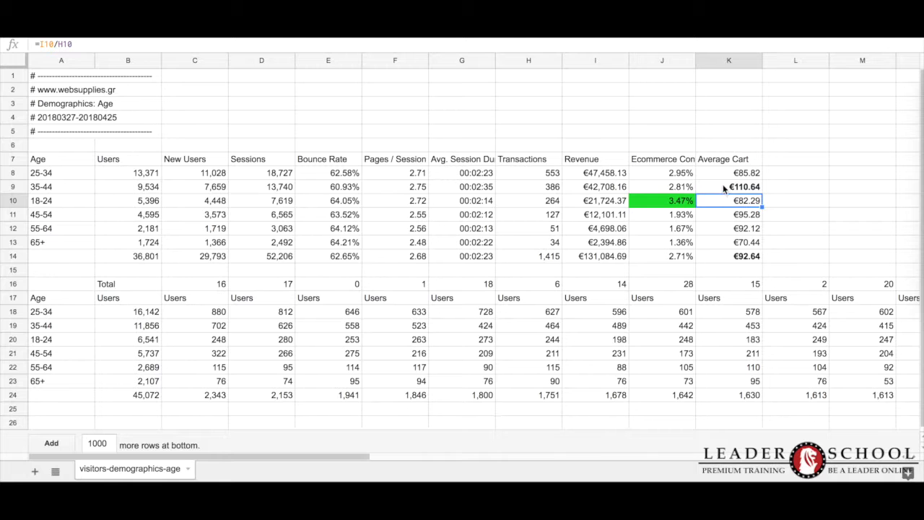
pyautogui.click(722, 184)
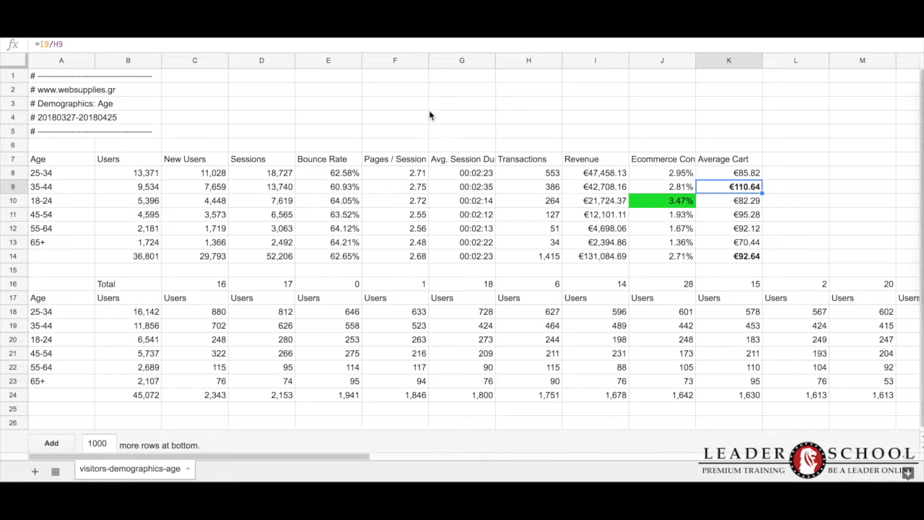
pyautogui.click(465, 31)
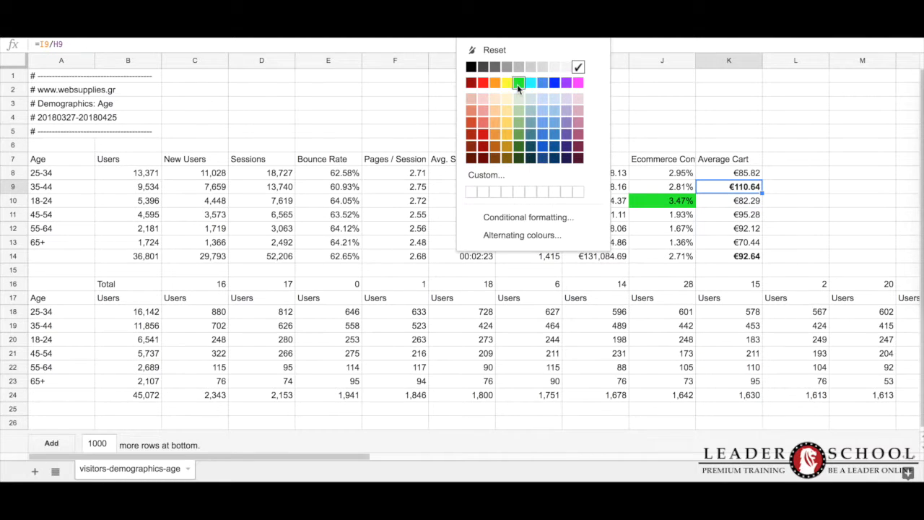
pyautogui.click(517, 85)
# Compare conversion rate, transactions and average cart across the top three age groups, and select the Average Cart column, K7 to K14.
pyautogui.click(671, 189)
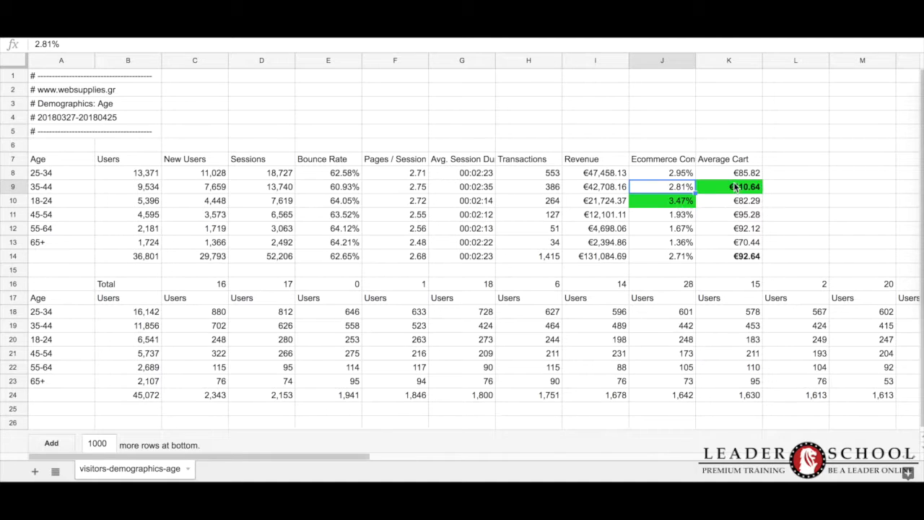
pyautogui.click(744, 190)
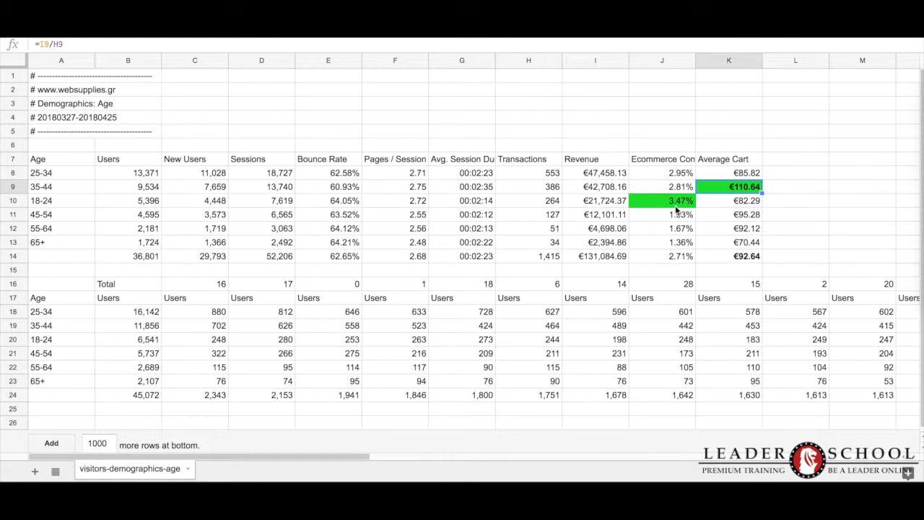
pyautogui.click(553, 192)
pyautogui.click(552, 205)
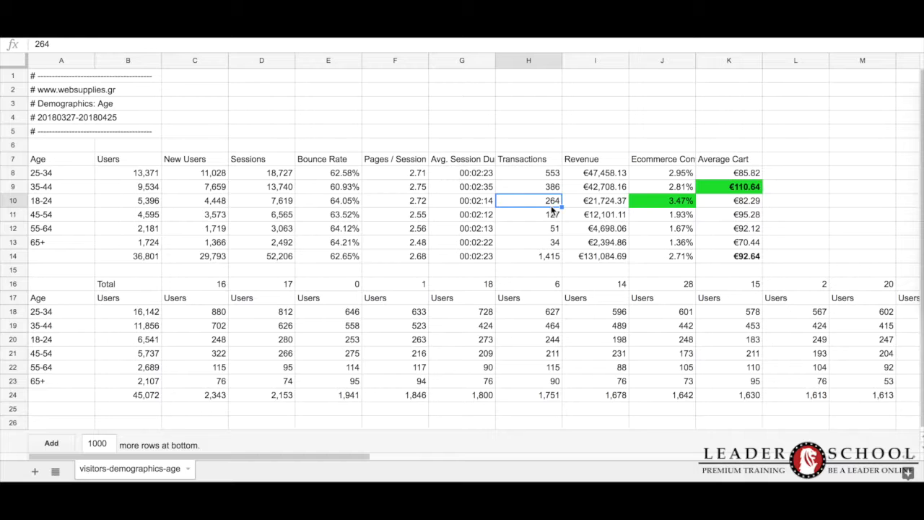
pyautogui.click(545, 177)
pyautogui.click(543, 187)
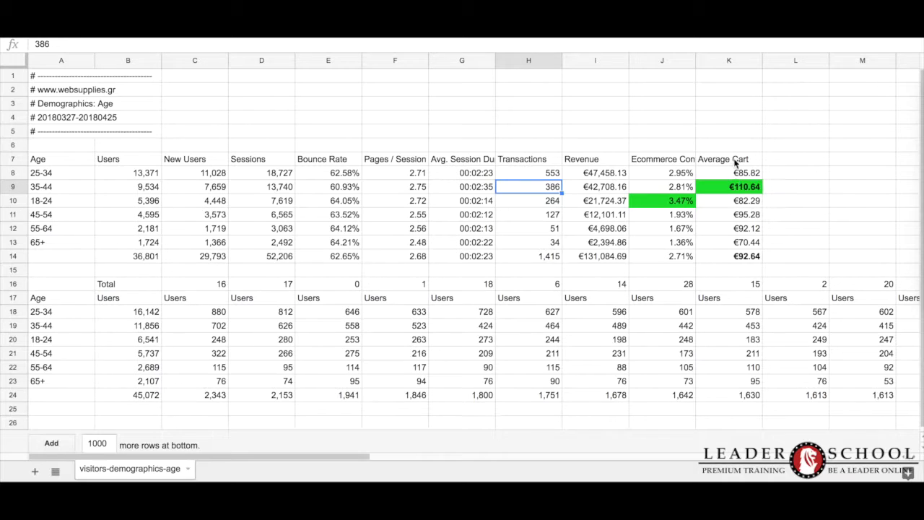
pyautogui.moveTo(735, 165); pyautogui.dragTo(730, 257)
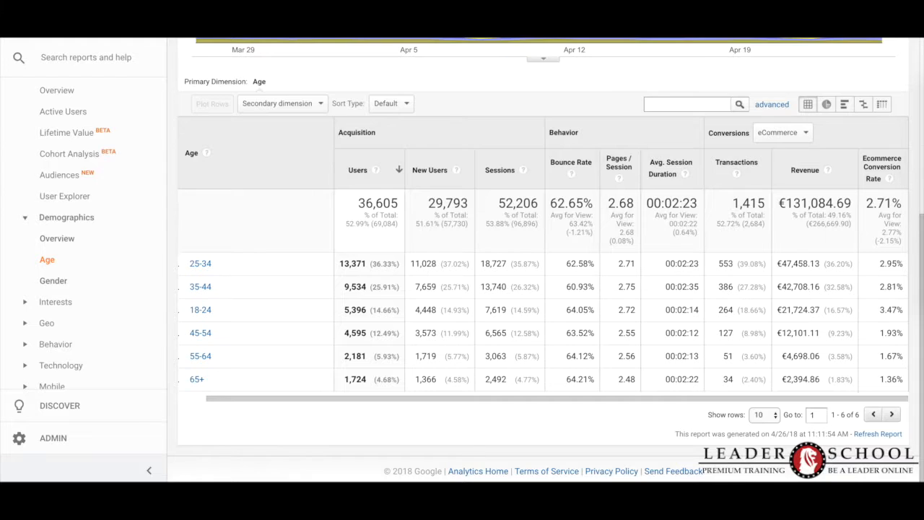
# Switch to the Demographics: Age report in Google Analytics and show its export format options.
pyautogui.scroll(4, 436, 327)
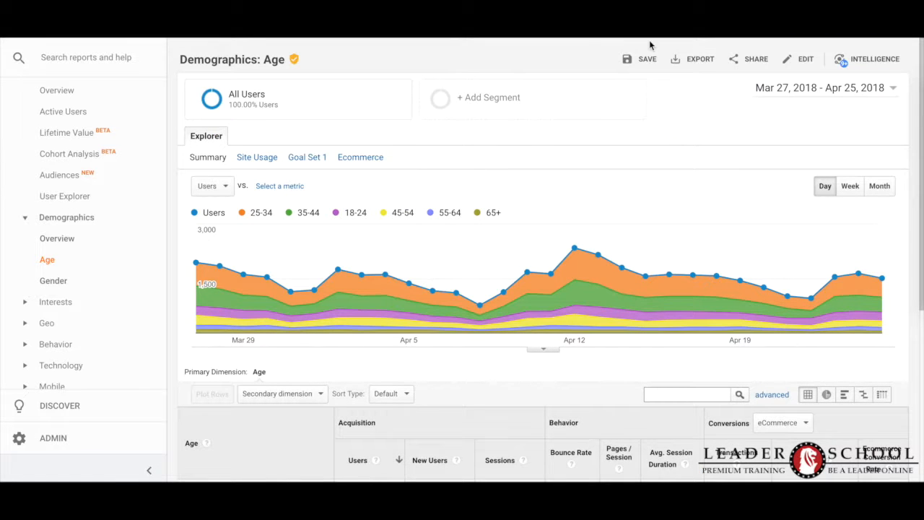
pyautogui.click(693, 59)
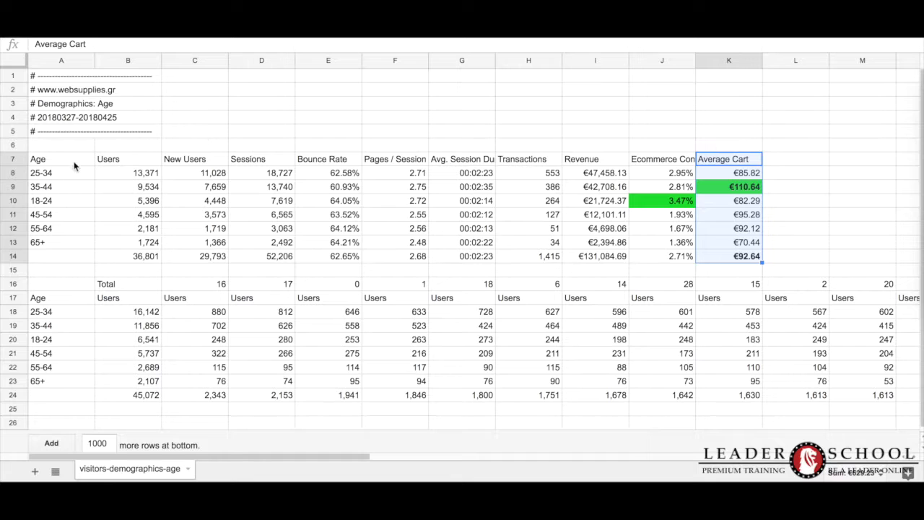
# Copy the age summary table, A7 to K14, in Google Sheets, and review the age table back in the Google Analytics report.
pyautogui.moveTo(71, 165); pyautogui.dragTo(725, 262)
pyautogui.hotkey('ctrl', 'c')
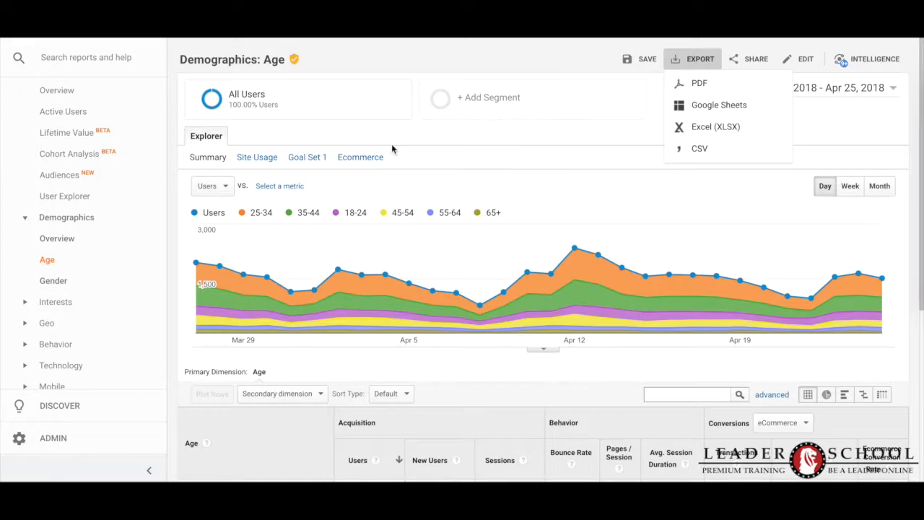
pyautogui.scroll(-5, 385, 263)
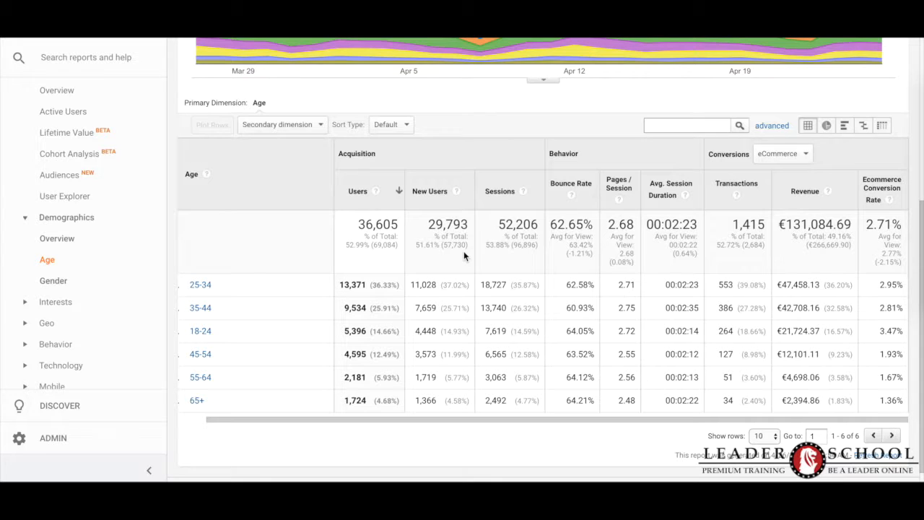
pyautogui.scroll(2, 408, 200)
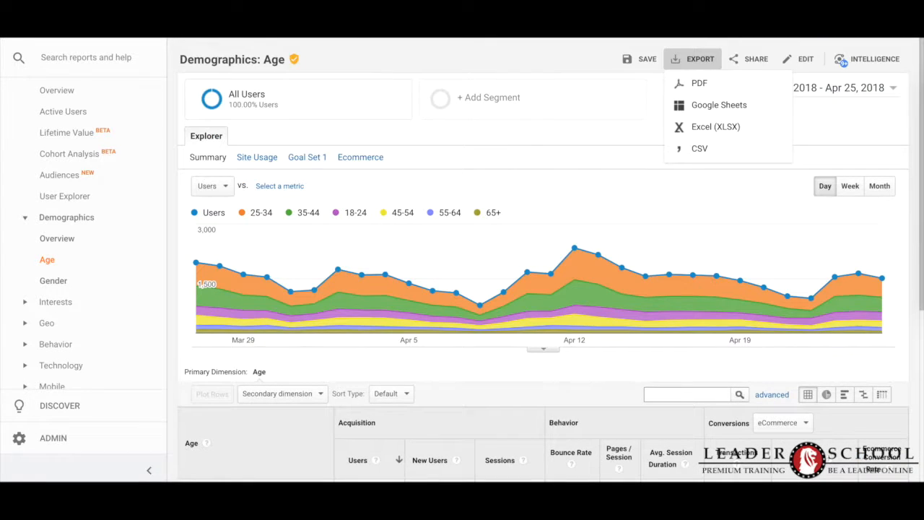